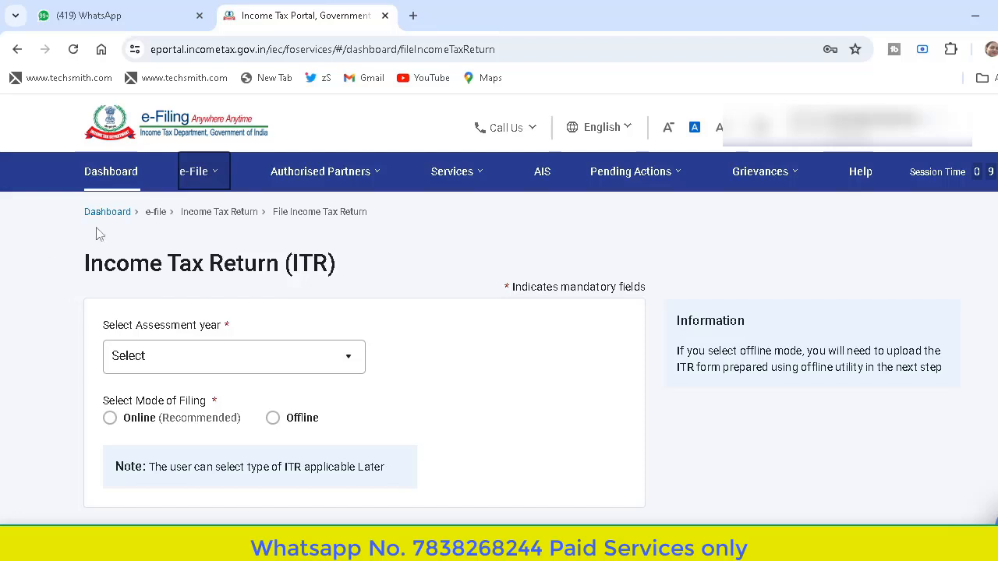
Open Form 10-IEA, the section 115BAC application, from the income tax forms for persons with business or professional income.
{"action": "left_click", "coordinate": [208, 190]}
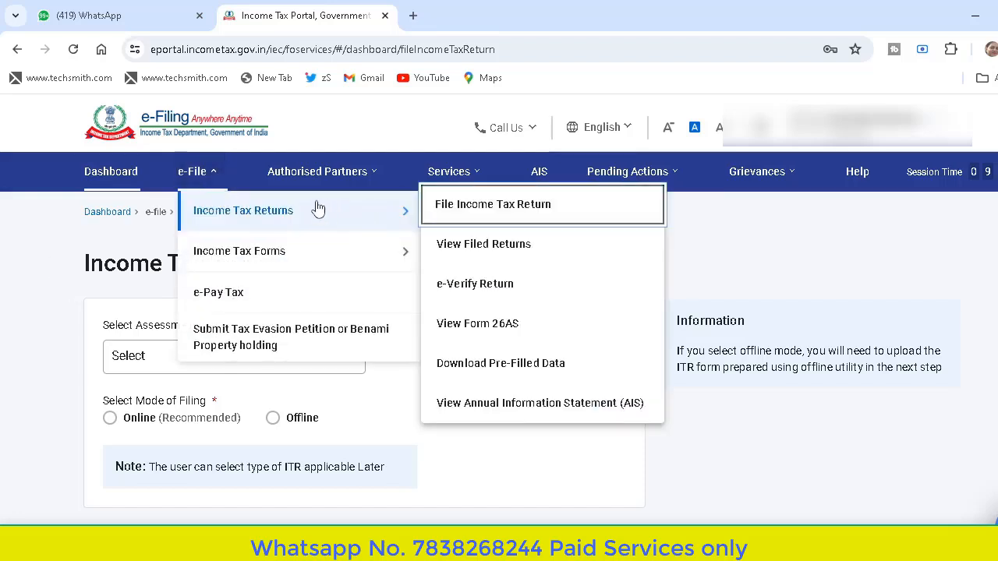
{"action": "mouse_move", "coordinate": [283, 252]}
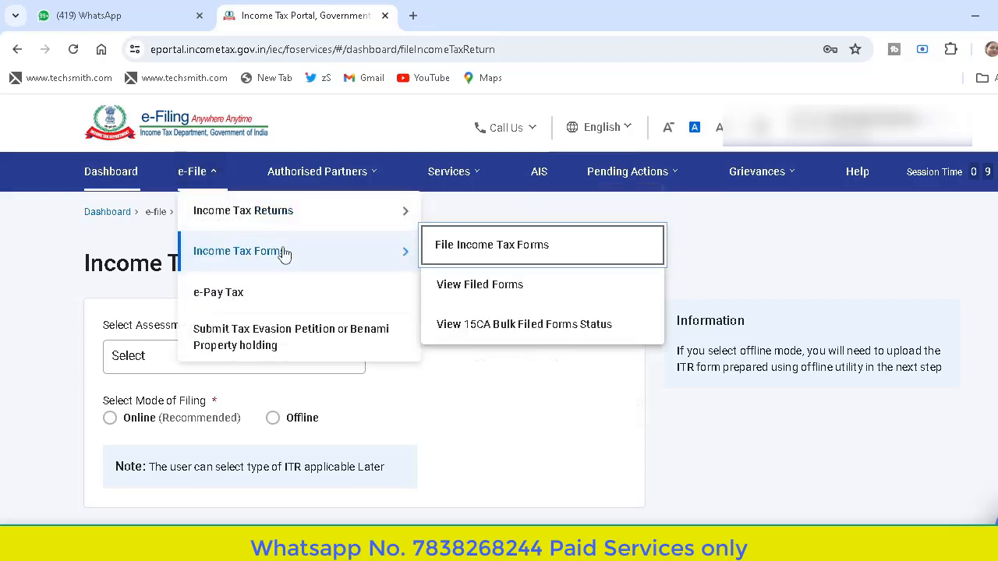
{"action": "left_click", "coordinate": [478, 254]}
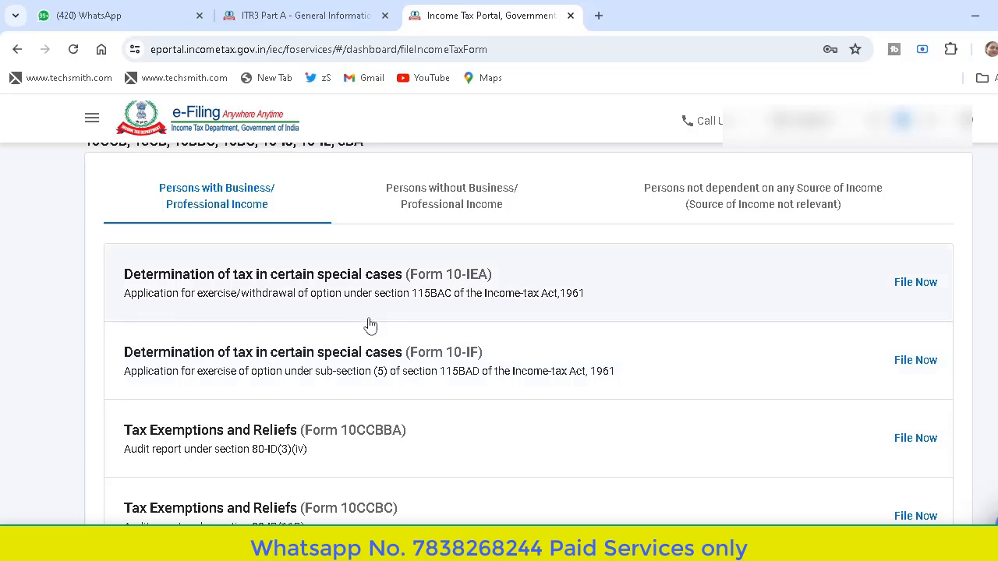
{"action": "left_click", "coordinate": [504, 287]}
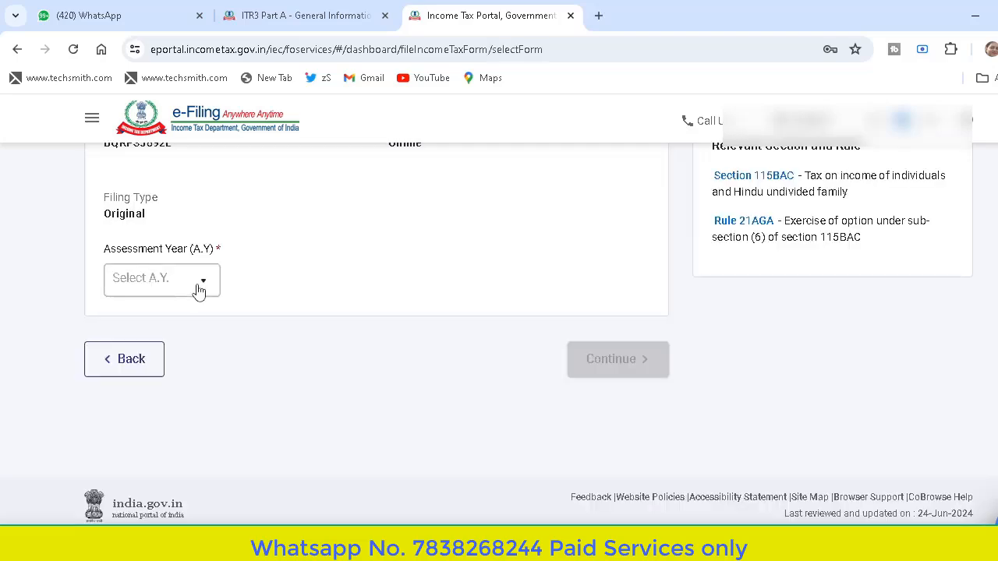
Select assessment year 2024-25 for Form 10-IEA, continue past the filing details, and start the form.
{"action": "left_click", "coordinate": [201, 289]}
{"action": "left_click", "coordinate": [198, 290]}
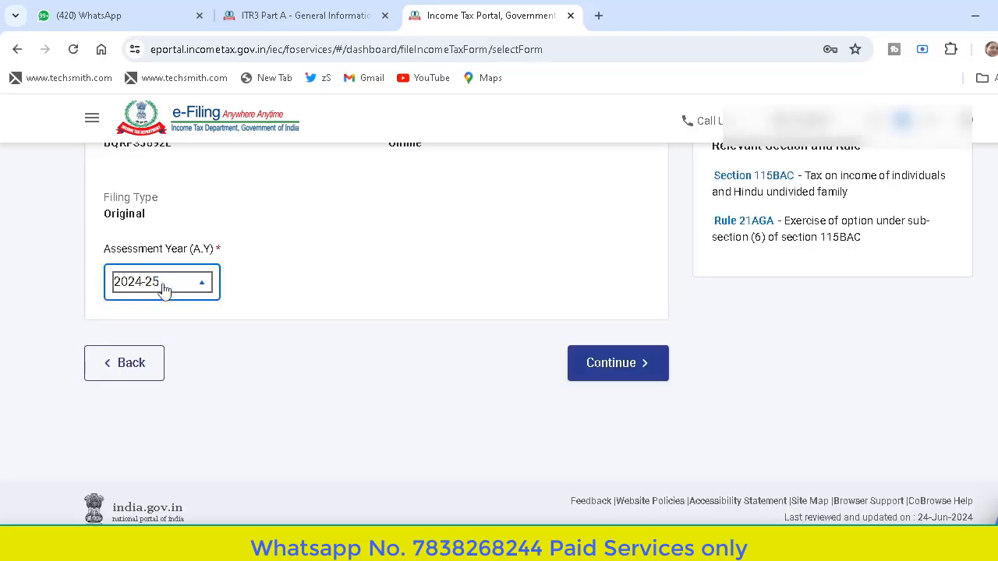
{"action": "left_click", "coordinate": [615, 362]}
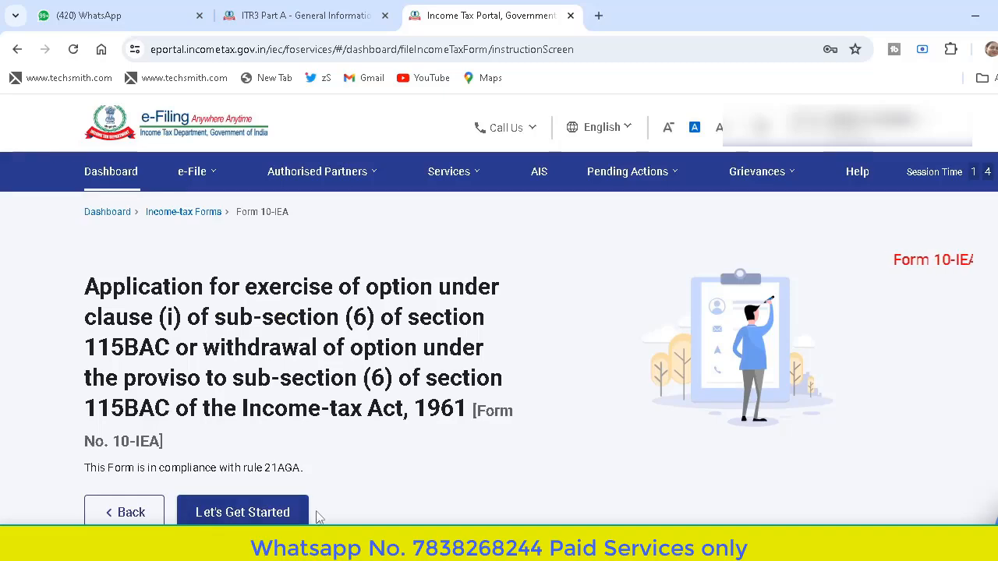
{"action": "left_click", "coordinate": [277, 513]}
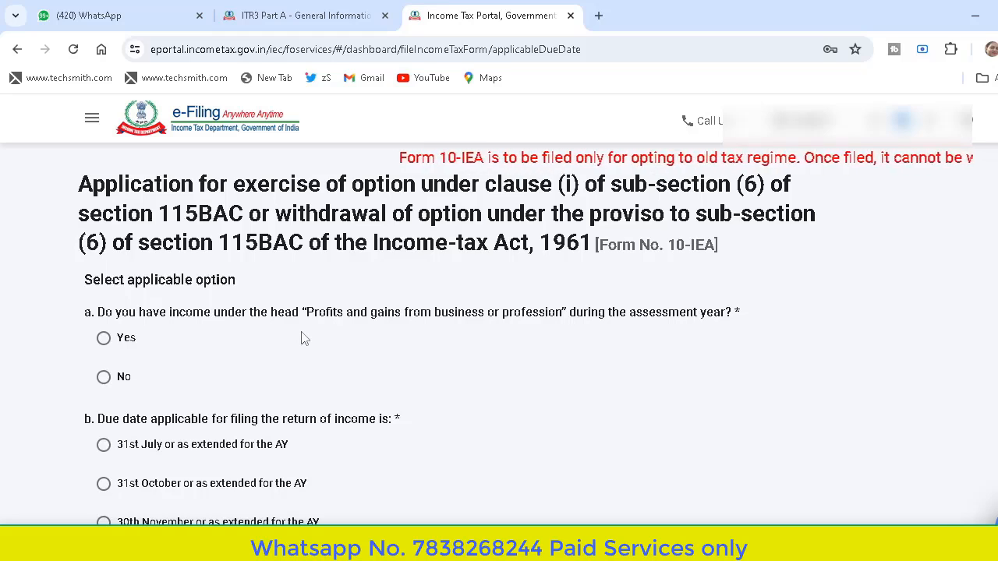
Answer Yes to having business or profession income, choose 31st July as the return's due date, and continue to the form sections.
{"action": "left_click", "coordinate": [105, 341]}
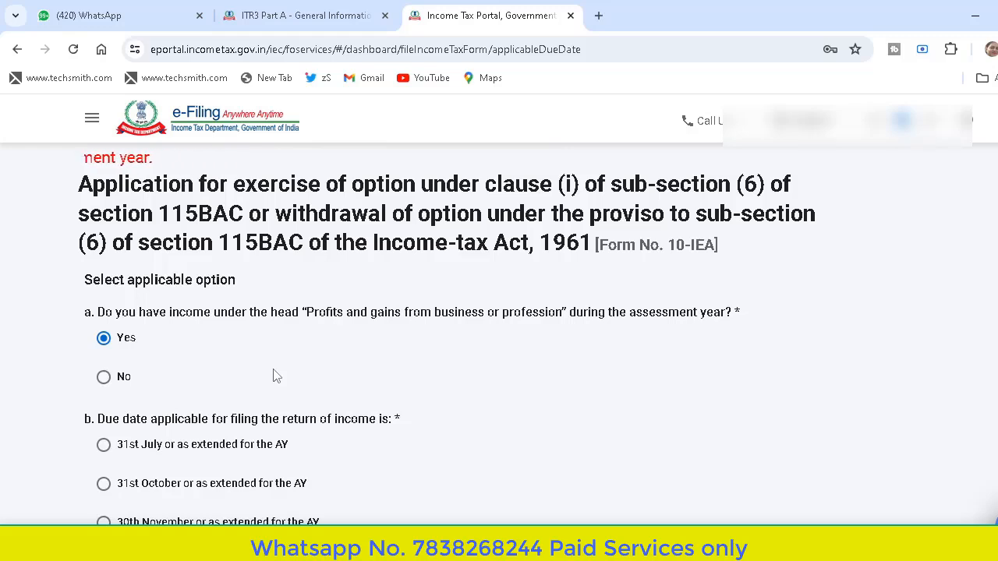
{"action": "left_click", "coordinate": [273, 373]}
{"action": "left_click", "coordinate": [265, 337]}
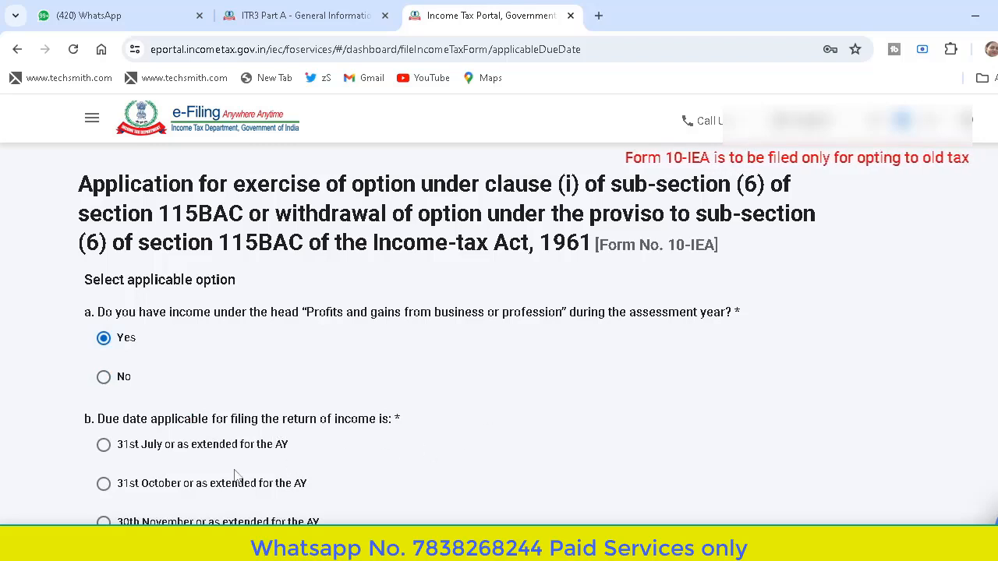
{"action": "left_click", "coordinate": [105, 448]}
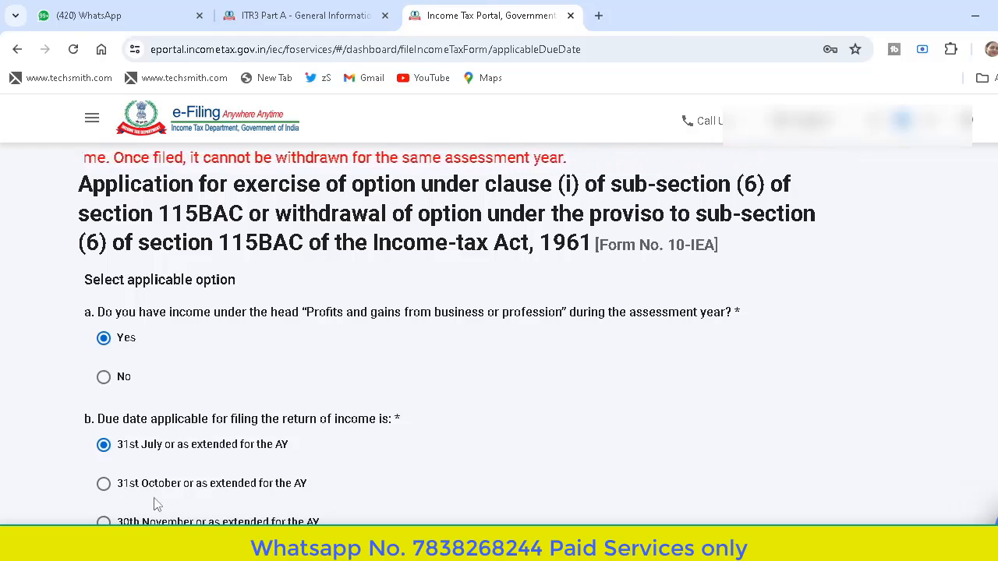
{"action": "scroll", "coordinate": [300, 499], "scroll_direction": "down", "scroll_amount": 1}
{"action": "scroll", "coordinate": [300, 499], "scroll_direction": "down", "scroll_amount": 3}
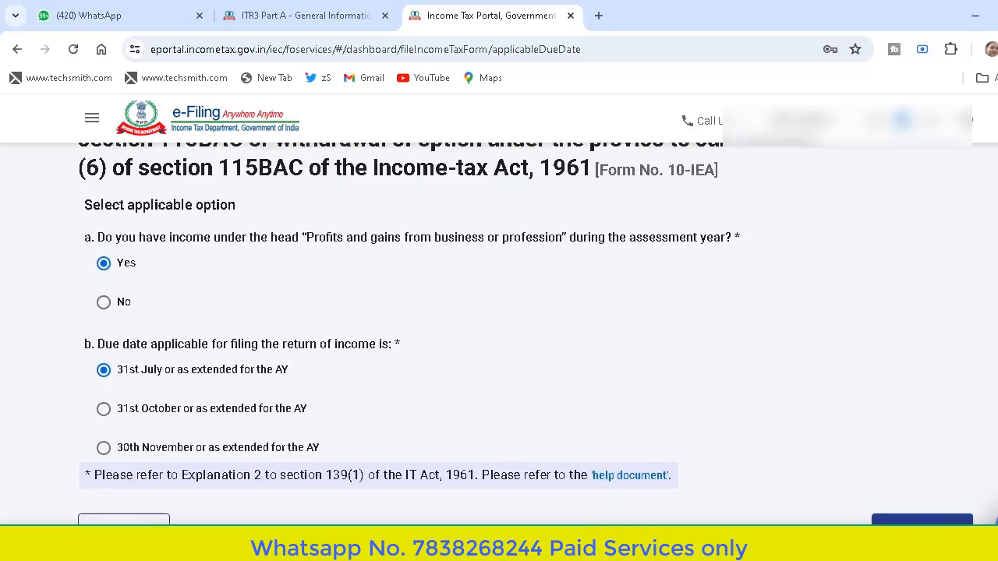
{"action": "left_click", "coordinate": [881, 480]}
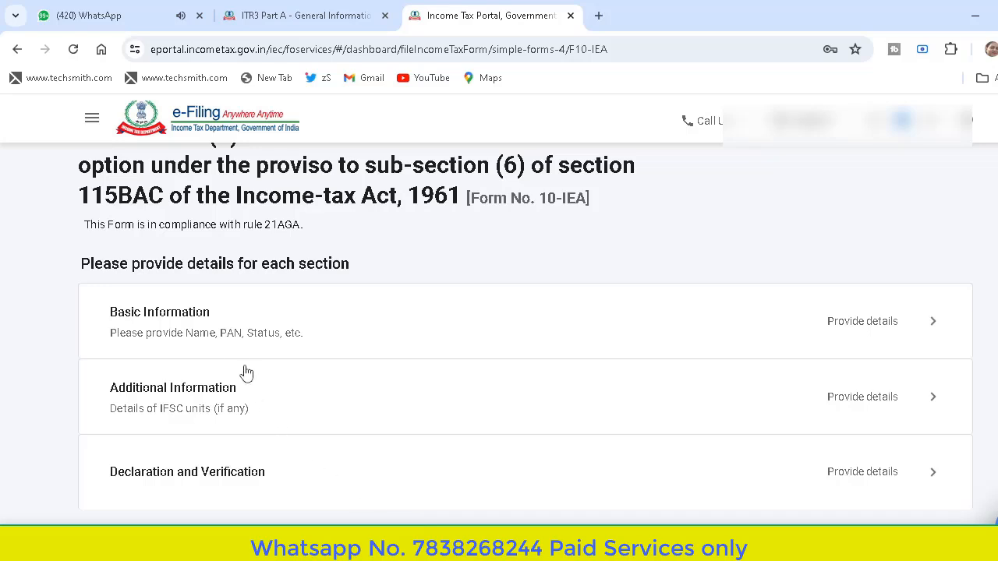
Open the Basic Information section of Form 10-IEA and save it.
{"action": "left_click", "coordinate": [462, 343]}
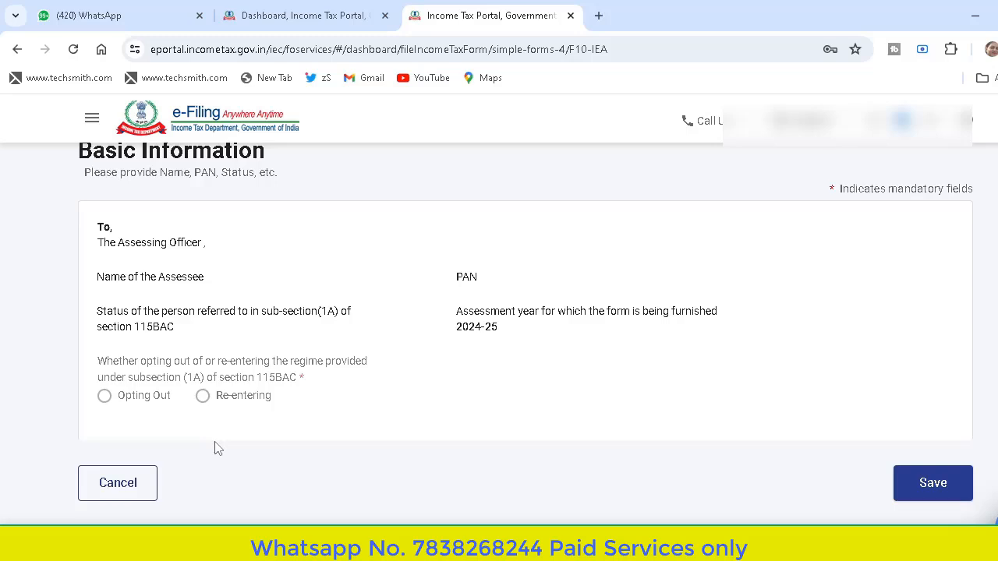
{"action": "left_click", "coordinate": [935, 504]}
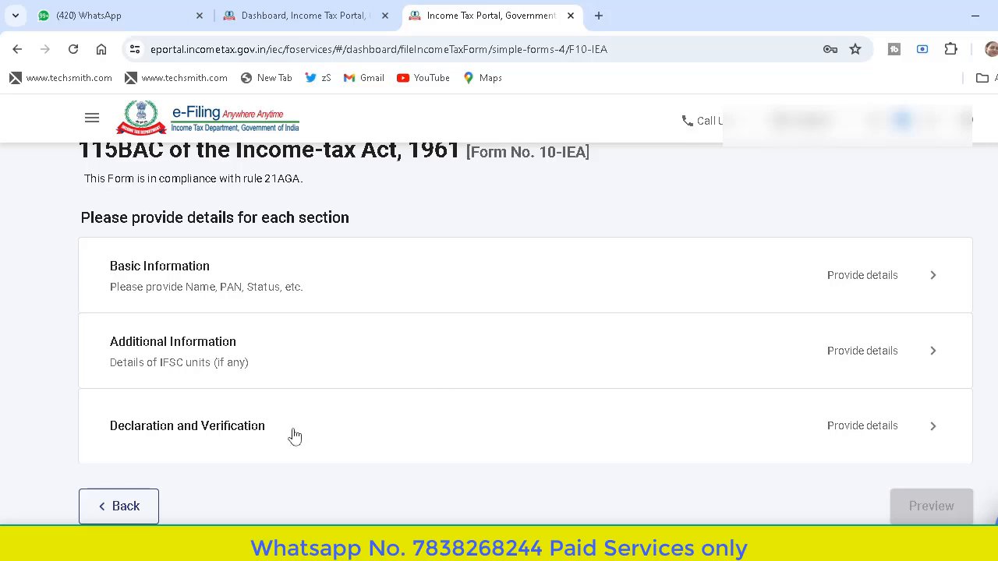
In Declaration and Verification, tick the declarations on business or profession income and on re-entering sub-section (1A) of section 115BAC.
{"action": "left_click", "coordinate": [403, 428]}
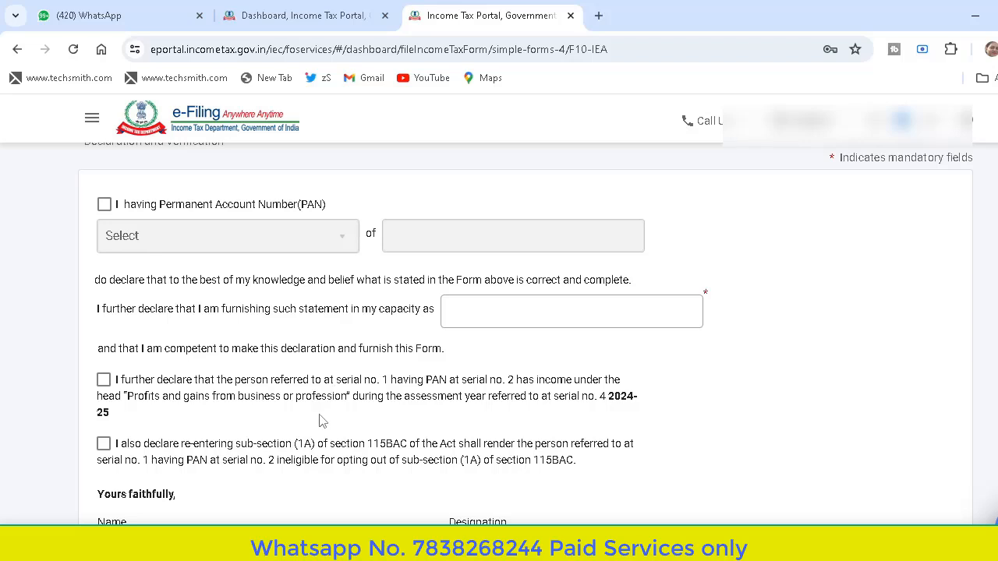
{"action": "left_click", "coordinate": [105, 387]}
{"action": "left_click", "coordinate": [103, 443]}
{"action": "scroll", "coordinate": [104, 451], "scroll_direction": "down", "scroll_amount": 3}
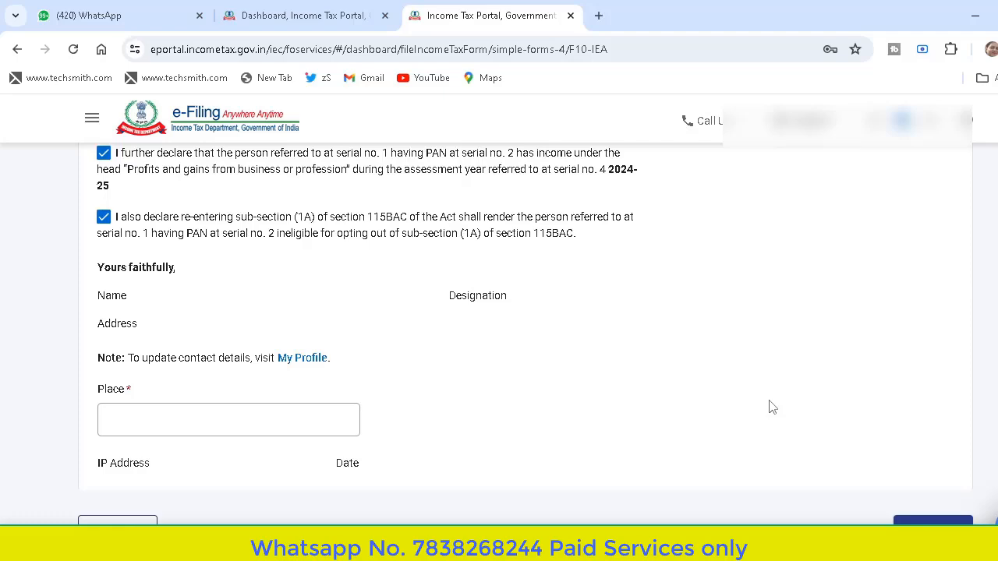
Open Part A - General of the ITR-3 return and set the Filing Section's due date for filing to 31st July.
{"action": "scroll", "coordinate": [528, 249], "scroll_direction": "up", "scroll_amount": 10}
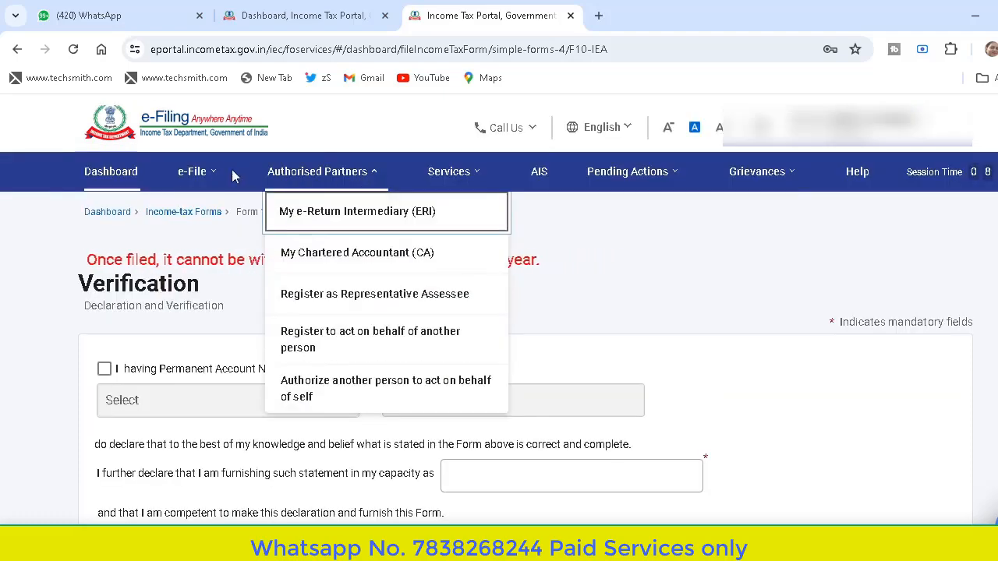
{"action": "mouse_move", "coordinate": [199, 173]}
{"action": "mouse_move", "coordinate": [305, 261]}
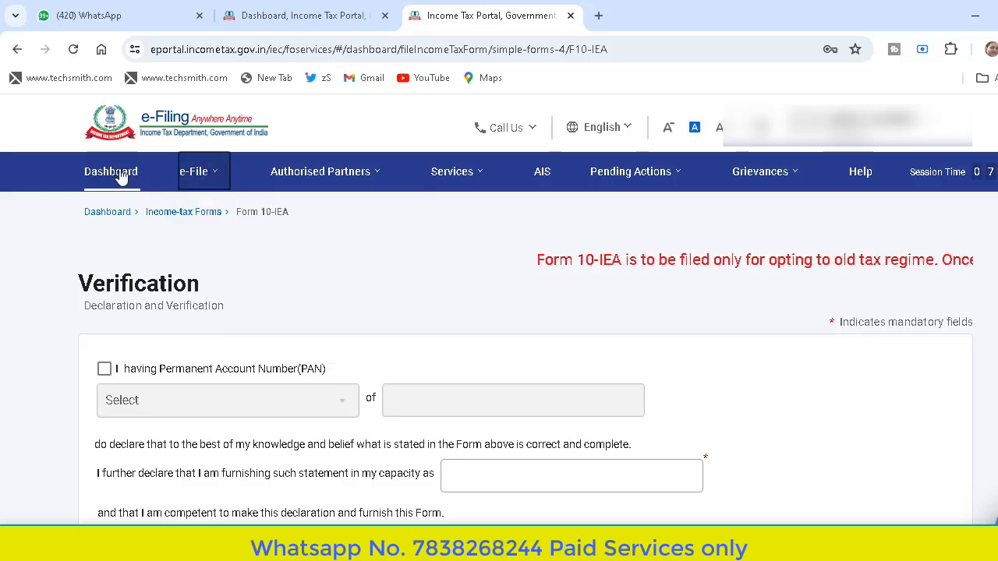
{"action": "mouse_move", "coordinate": [226, 209]}
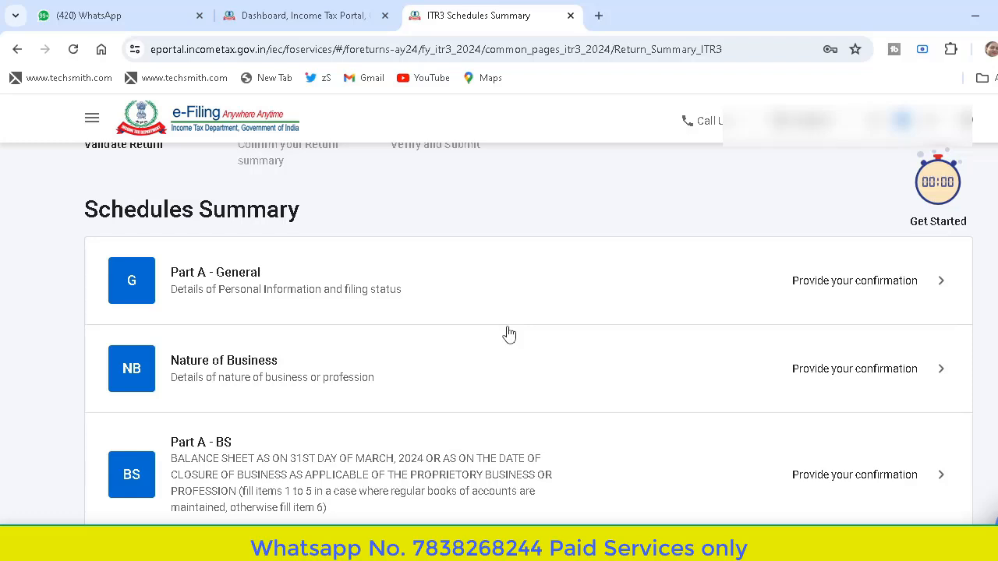
{"action": "left_click", "coordinate": [401, 289]}
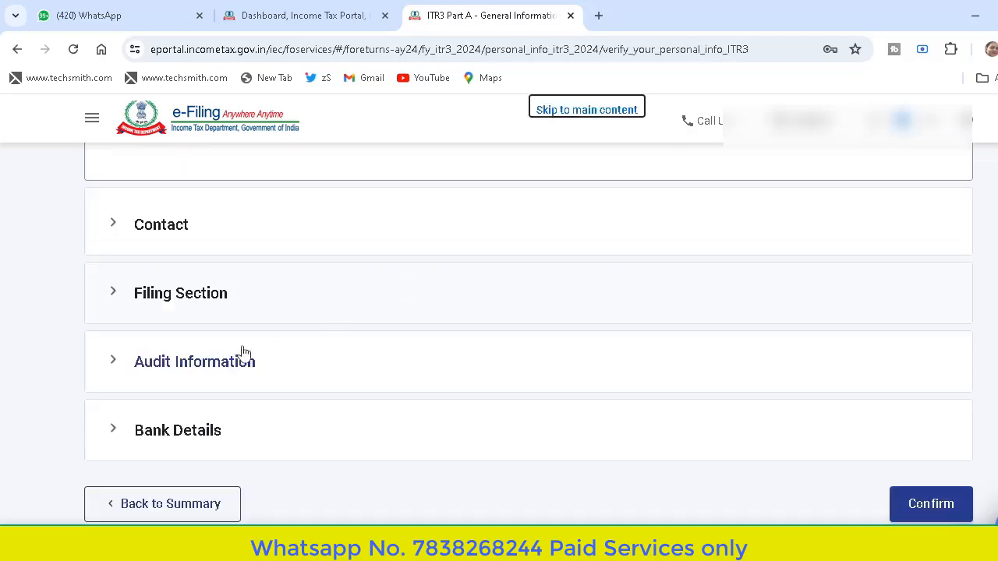
{"action": "left_click", "coordinate": [314, 299]}
{"action": "left_click", "coordinate": [391, 292]}
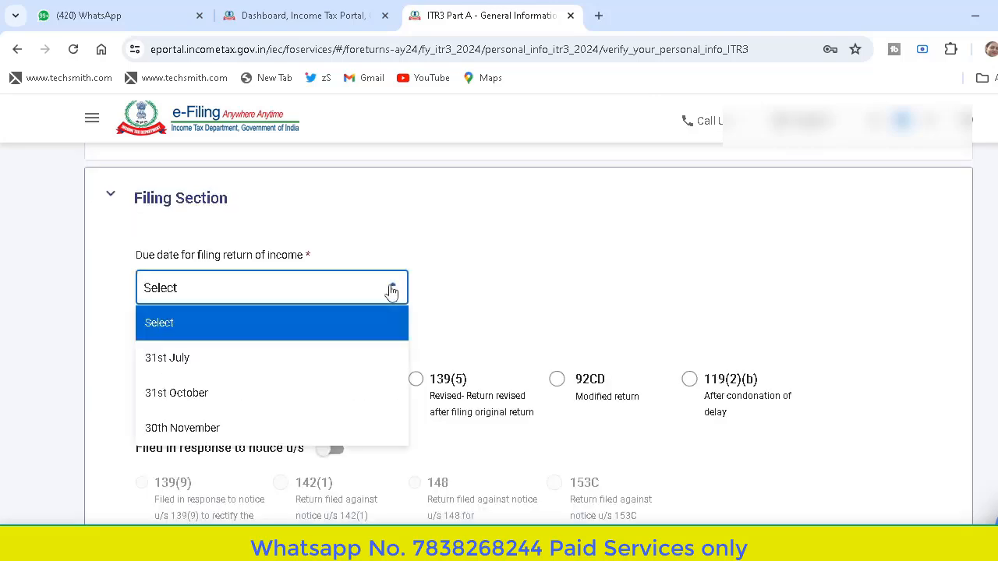
{"action": "left_click", "coordinate": [344, 372]}
Answer the section 115BAC(6) new-regime opt-out question with "Yes, within due date" and check the Form 10-IEA filing date and acknowledgment number fields.
{"action": "scroll", "coordinate": [376, 265], "scroll_direction": "down", "scroll_amount": 4}
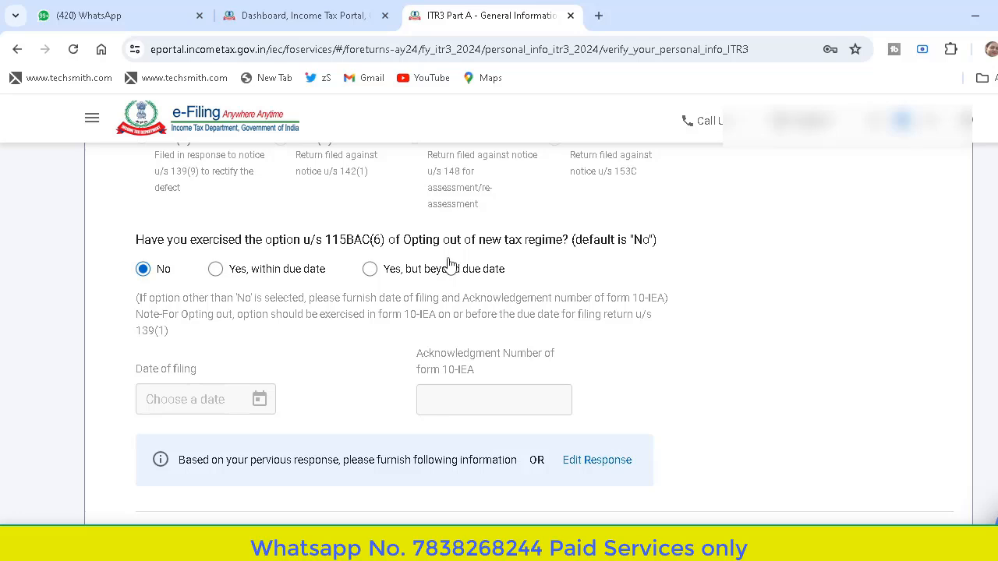
{"action": "left_click", "coordinate": [216, 270]}
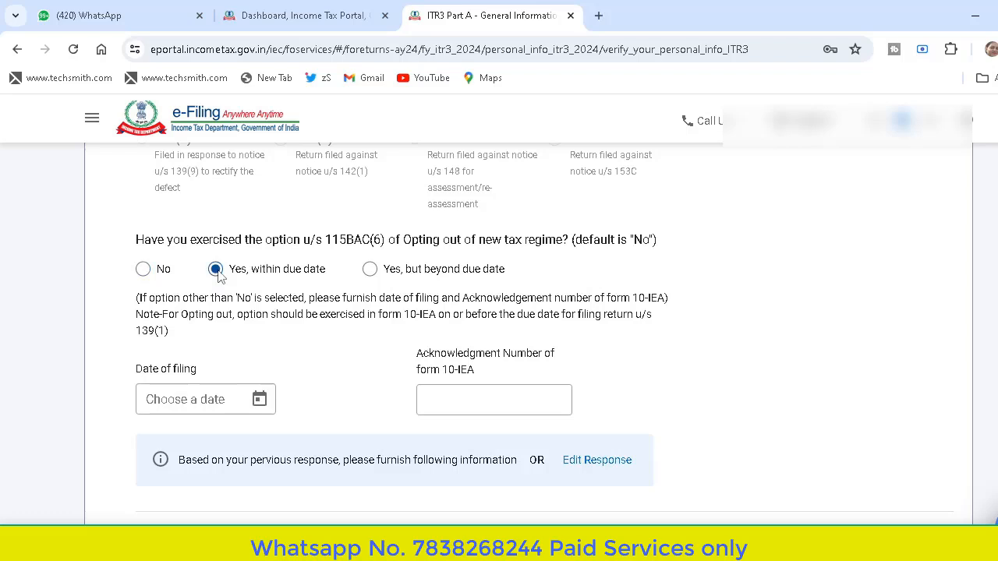
{"action": "left_click", "coordinate": [194, 398]}
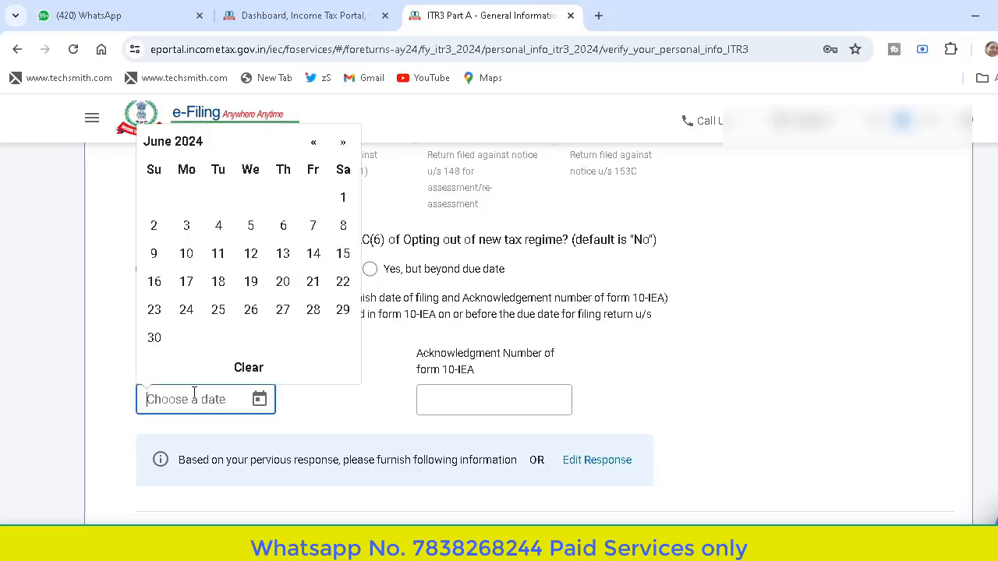
{"action": "left_click", "coordinate": [453, 403]}
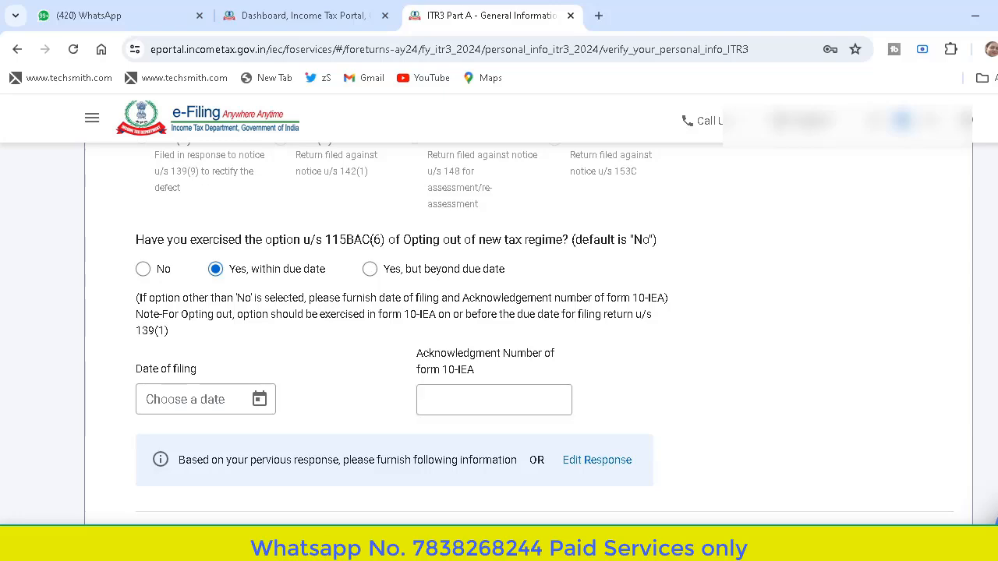
{"action": "scroll", "coordinate": [499, 328], "scroll_direction": "down", "scroll_amount": 15}
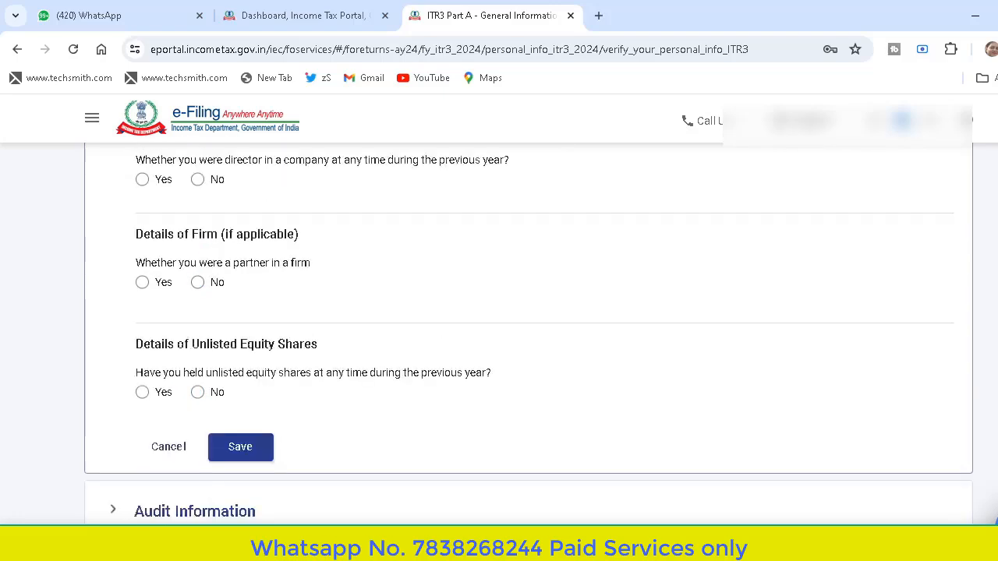
{"action": "scroll", "coordinate": [500, 328], "scroll_direction": "up", "scroll_amount": 5}
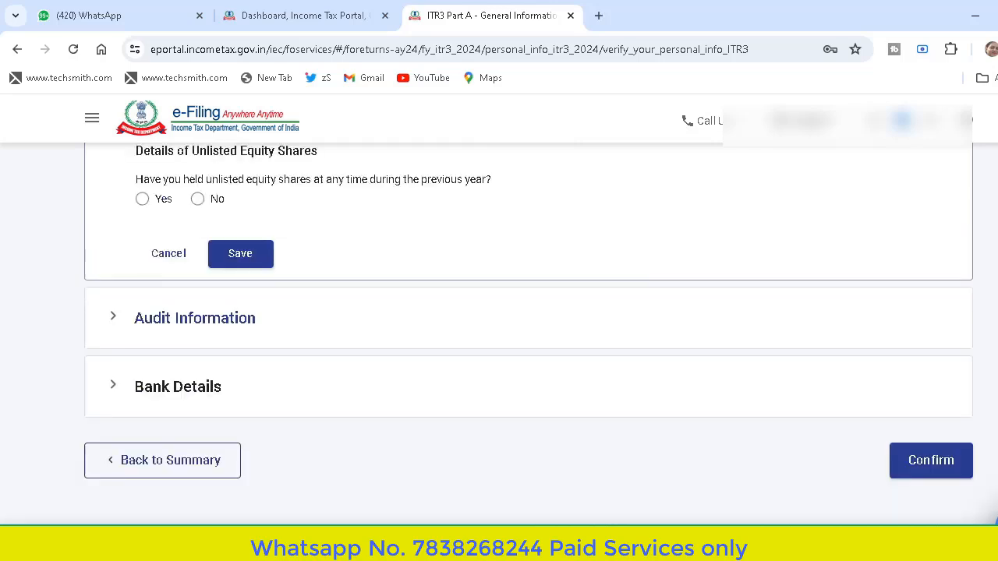